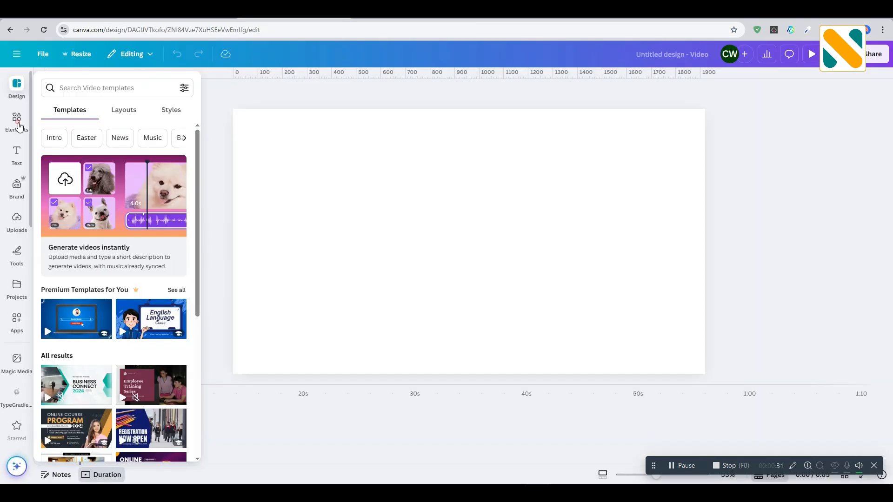
Step: Search the elements library for "white bg" and limit the results to photos
left_click(18, 122)
left_click(100, 84)
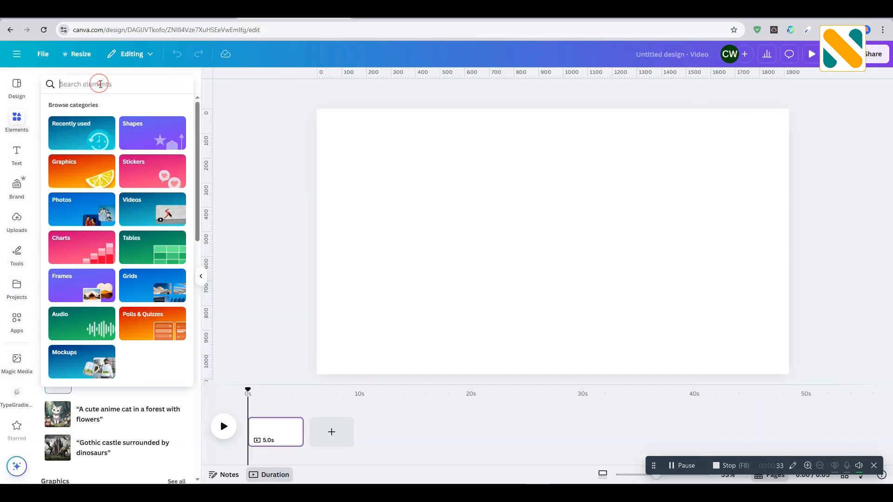
type("whit")
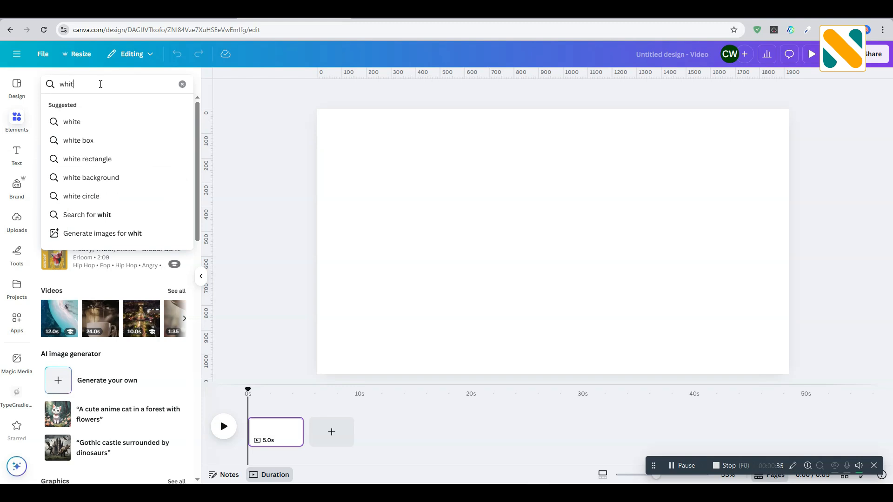
type("e bg")
key("Return")
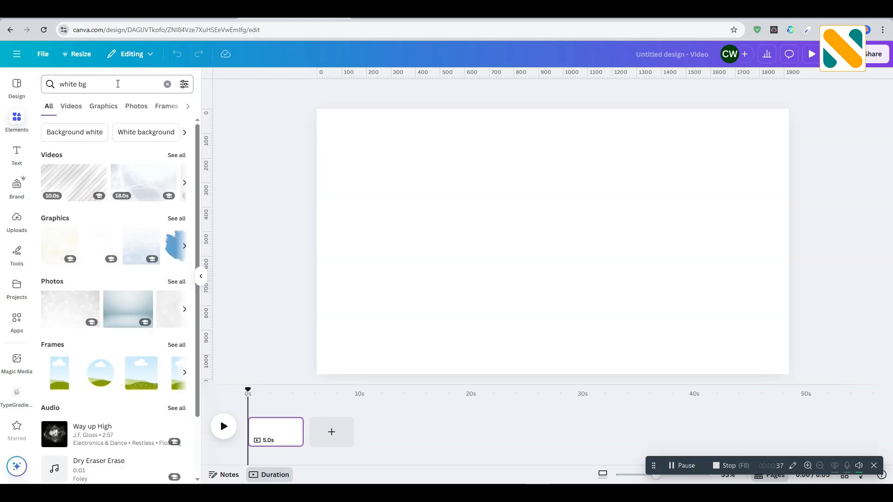
left_click(136, 107)
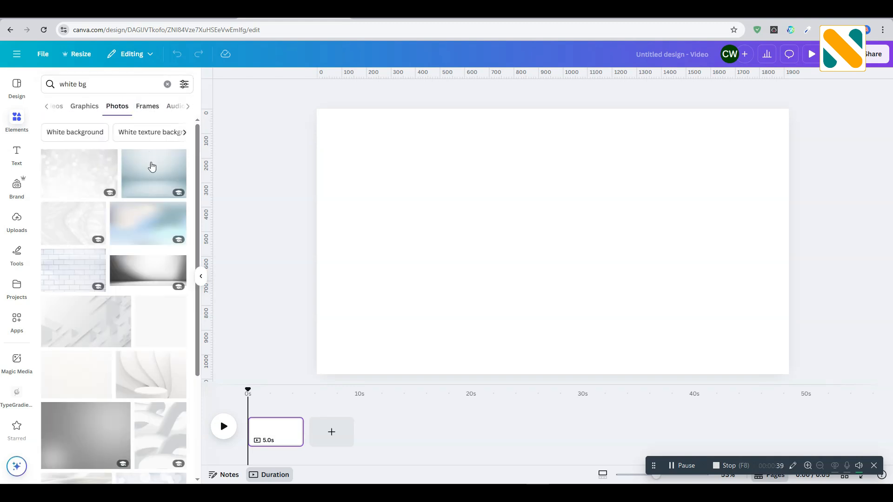
Step: Add the blue-grey studio backdrop photo to the page and set it as the background
left_click(154, 171)
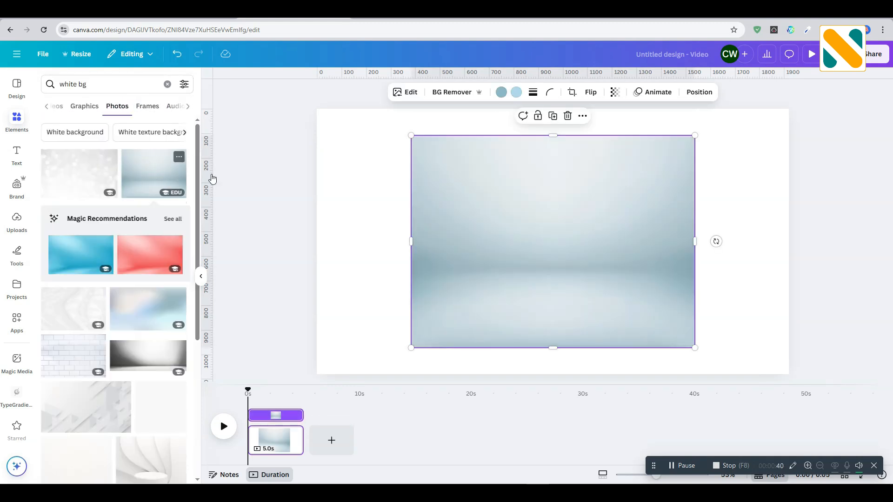
left_click(583, 116)
left_click(624, 349)
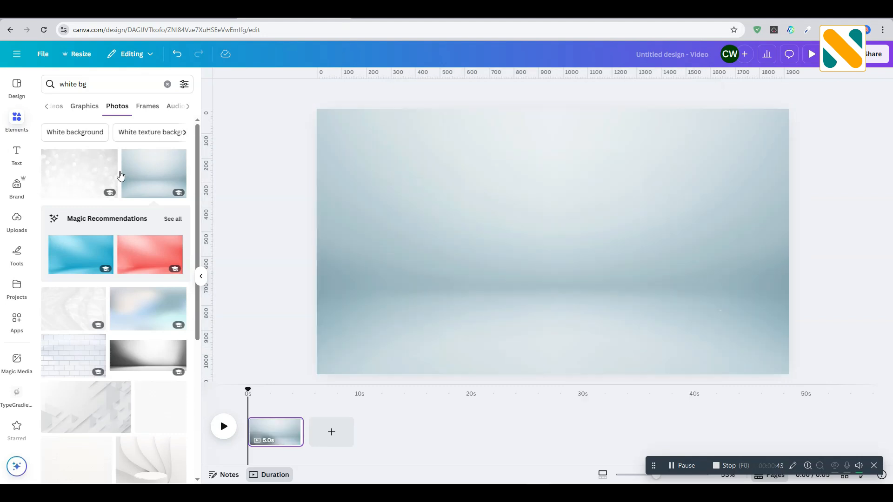
Step: Search the photos for "red apple" and add the single apple with water drops and a green leaf
left_click(93, 84)
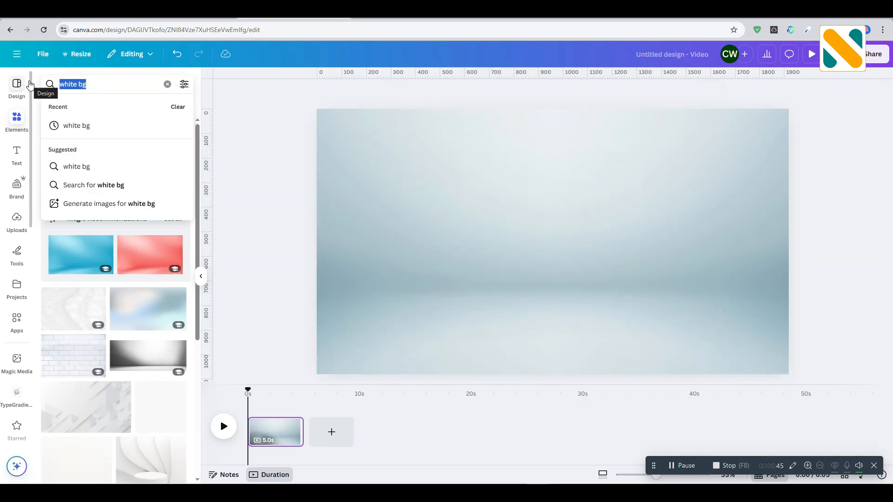
type("red apple")
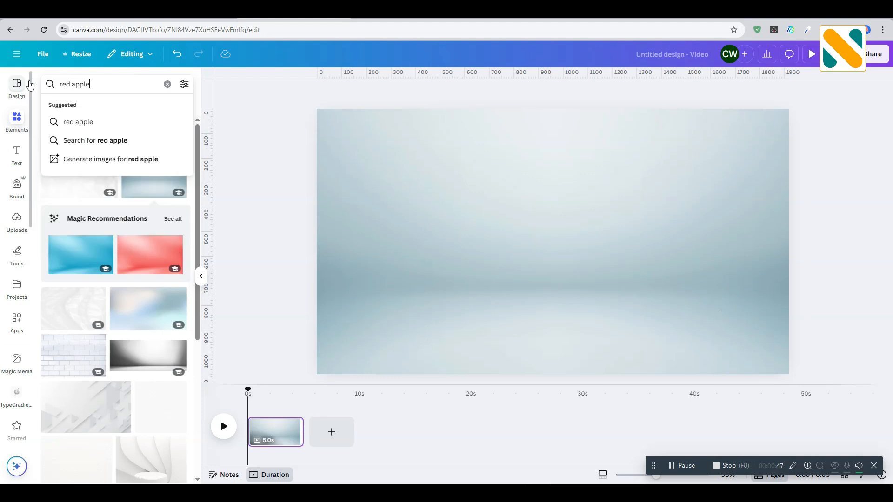
key("Return")
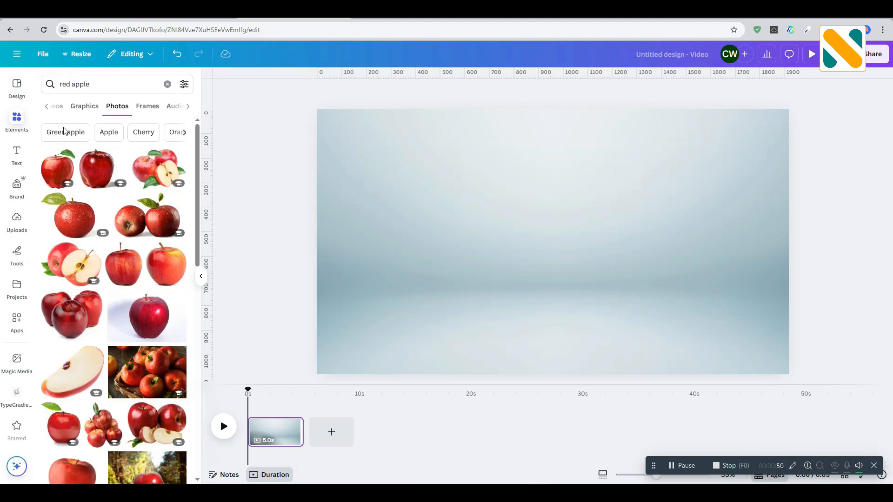
left_click(72, 213)
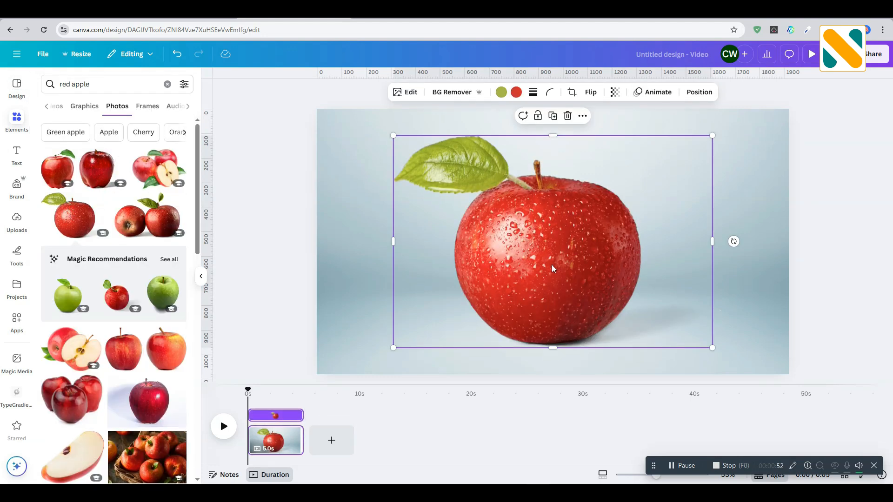
Step: Enlarge the apple photo to the full page height and centre it horizontally on the page
left_click_drag(553, 268, 477, 236)
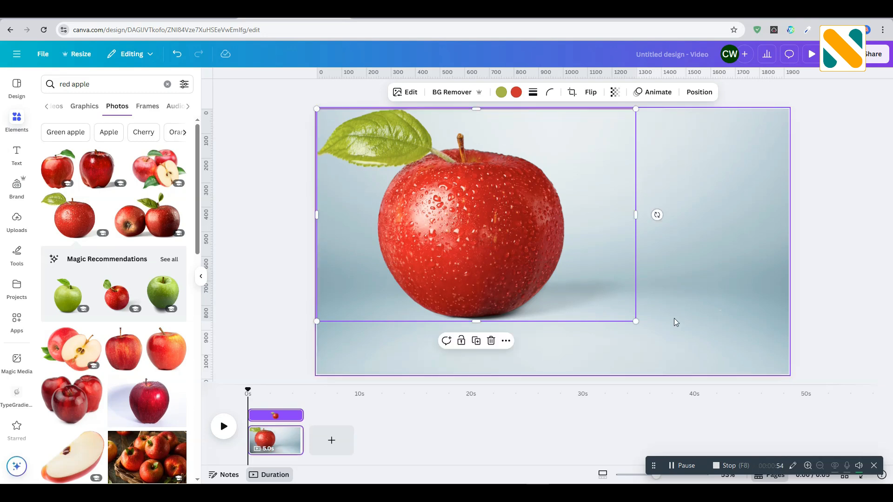
left_click_drag(636, 321, 715, 374)
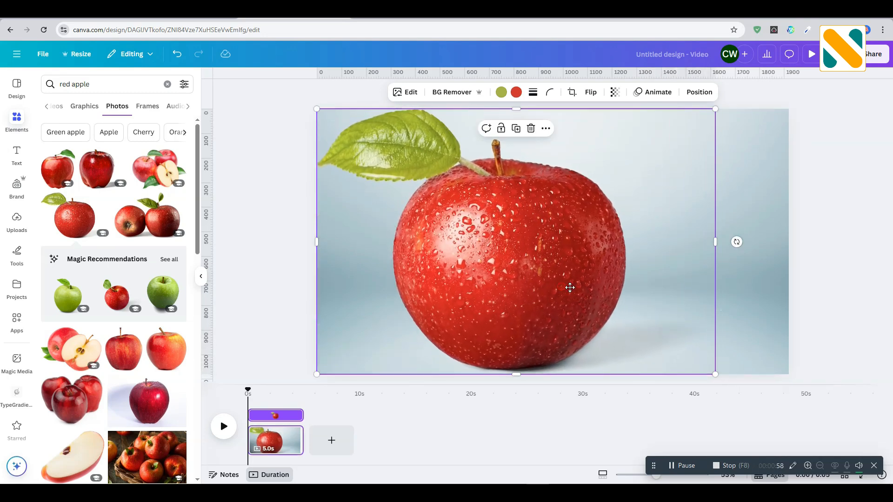
left_click_drag(569, 287, 596, 285)
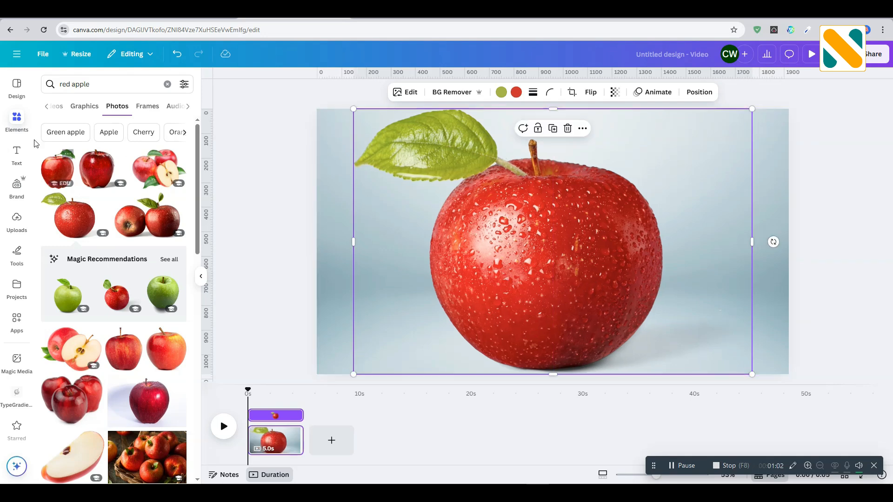
Step: Add a text box reading "Apple Benefits" and place it beside the apple, just below the leaf
left_click(16, 154)
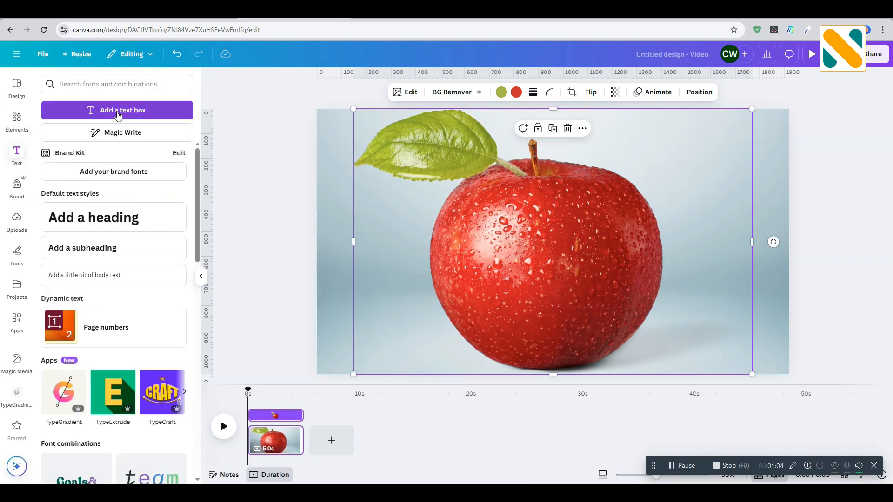
left_click(117, 111)
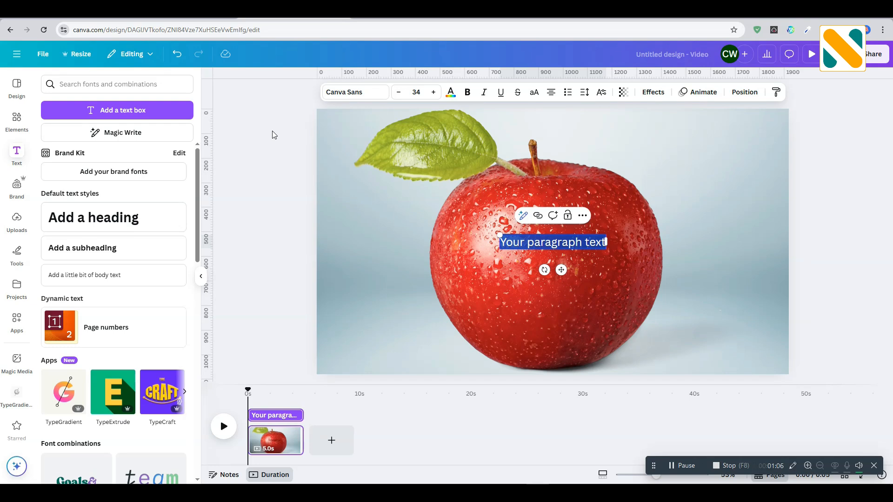
type("Apple")
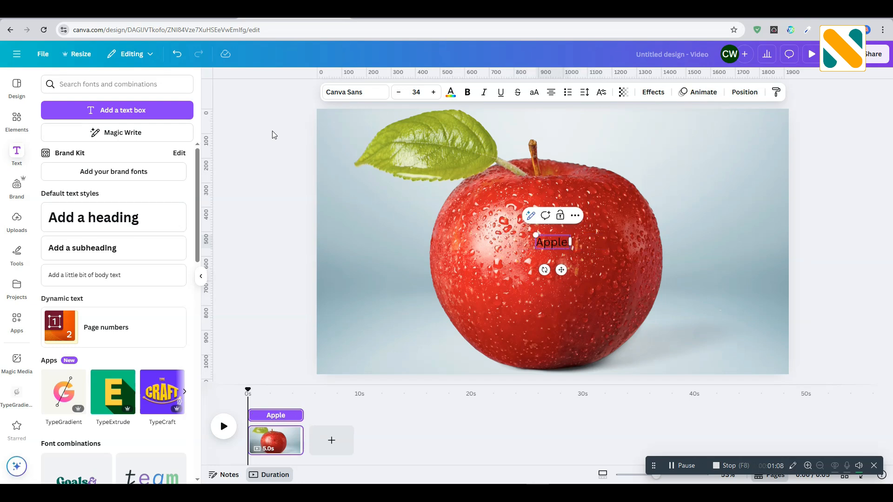
type(" Benefits")
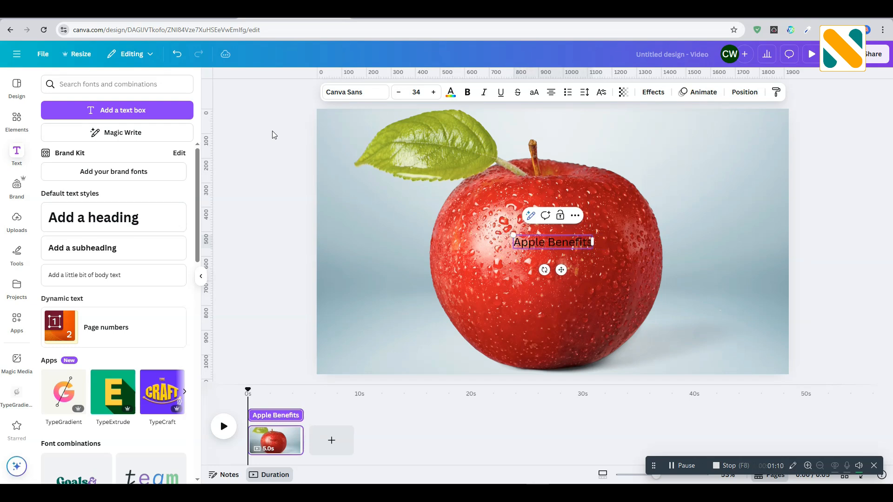
left_click(280, 175)
left_click_drag(544, 243, 381, 210)
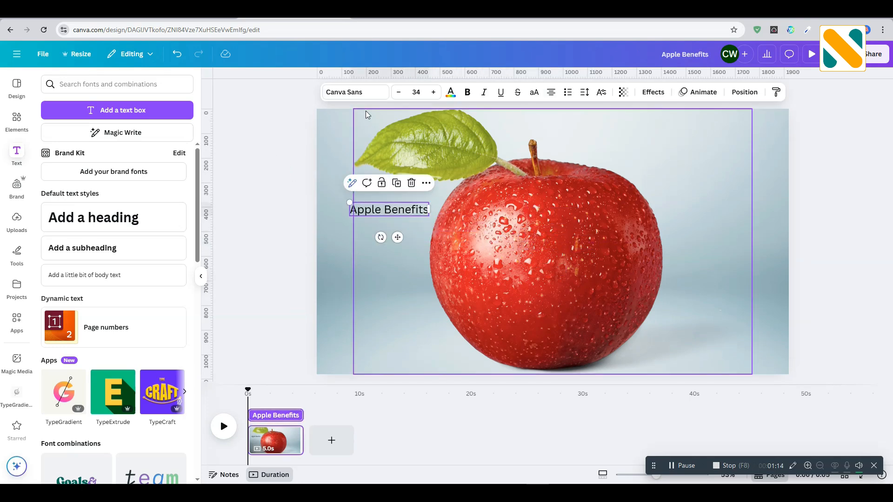
Step: Set the font of the "Apple Benefits" heading to Montserrat
left_click(357, 92)
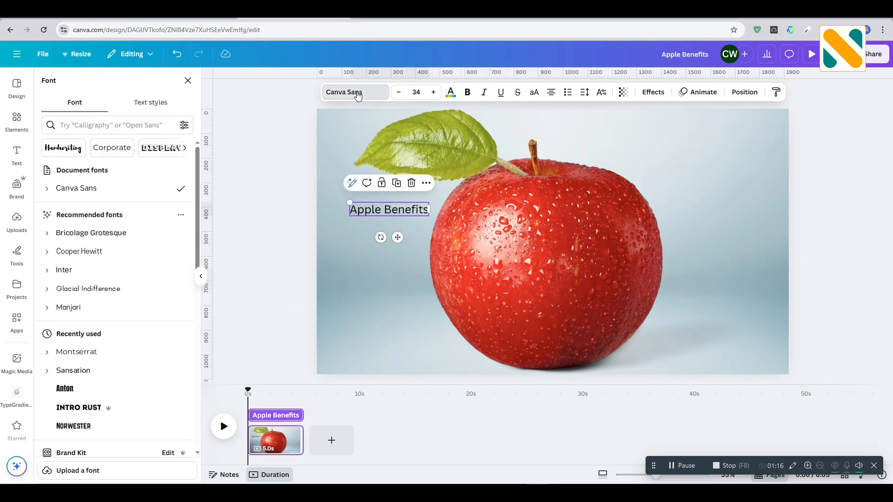
left_click(96, 125)
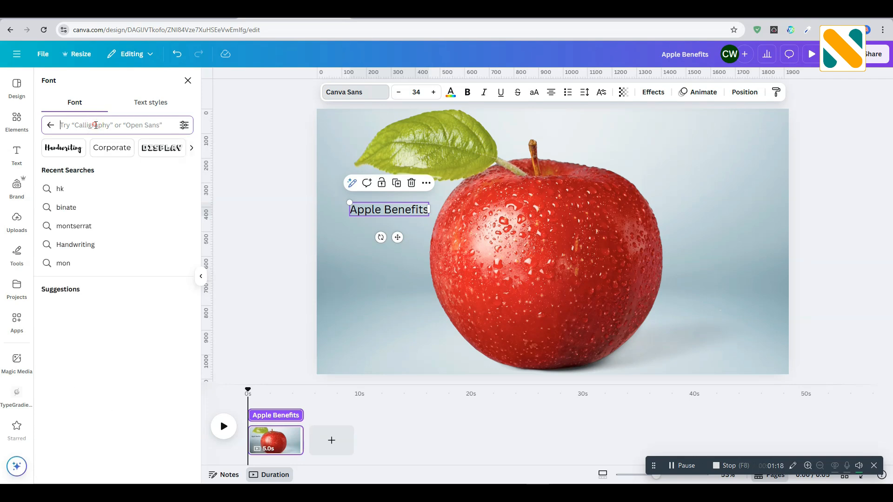
type("montserrat")
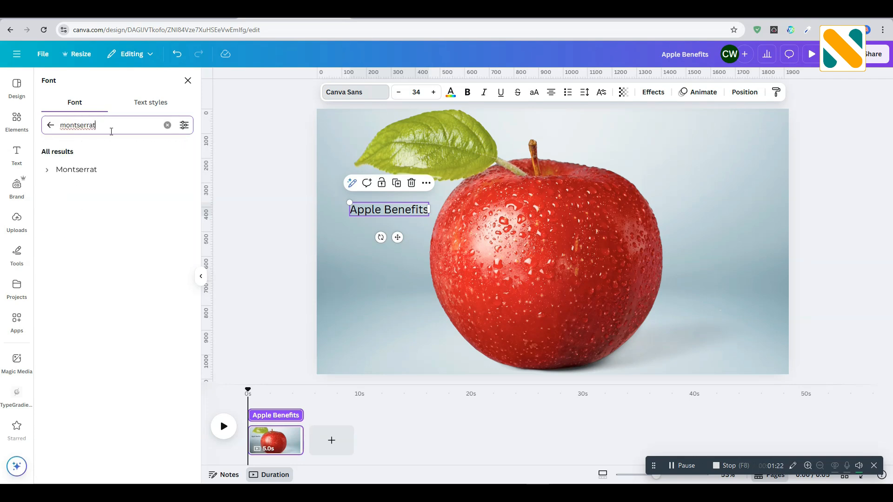
left_click(105, 169)
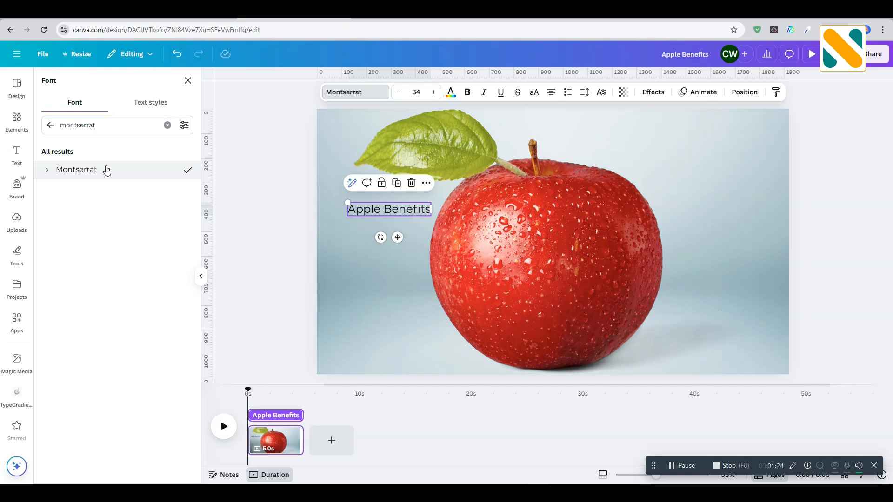
Step: Make the heading bold, uppercase and underlined, and enlarge it to about size 59.6
left_click(467, 92)
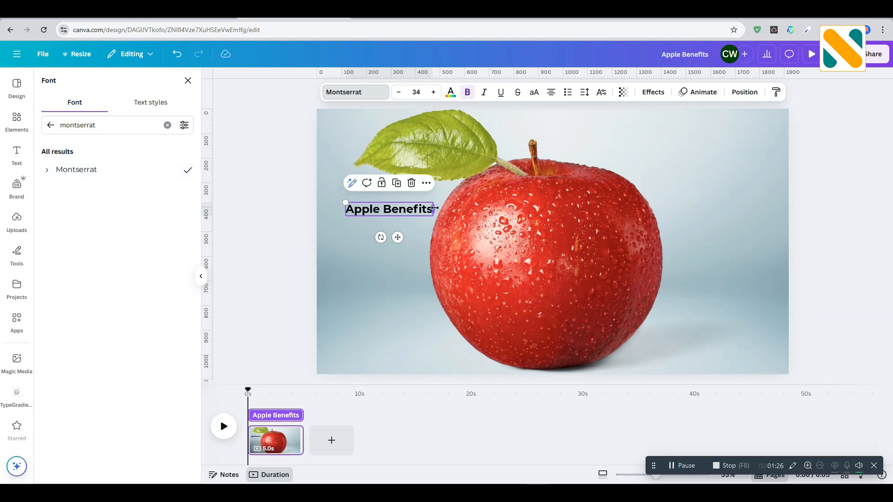
left_click_drag(435, 201, 499, 188)
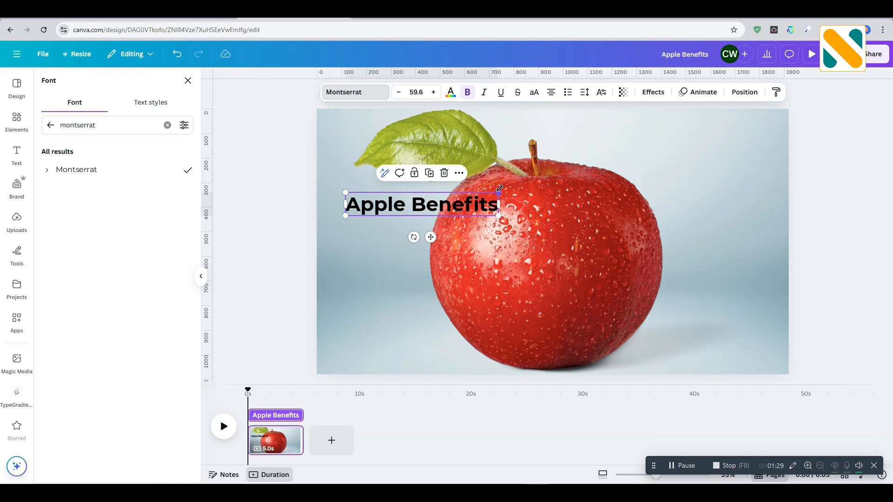
left_click(534, 92)
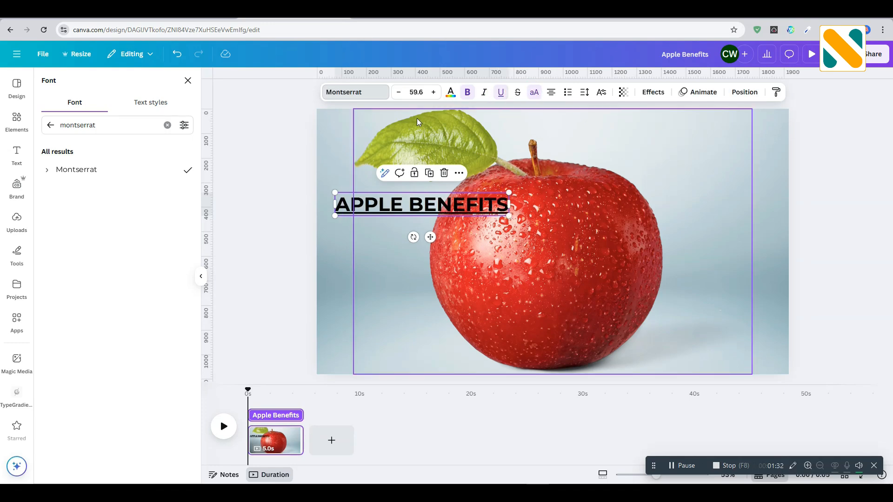
Step: Colour the heading text with a custom dark green, darker than the default green swatch
left_click(451, 92)
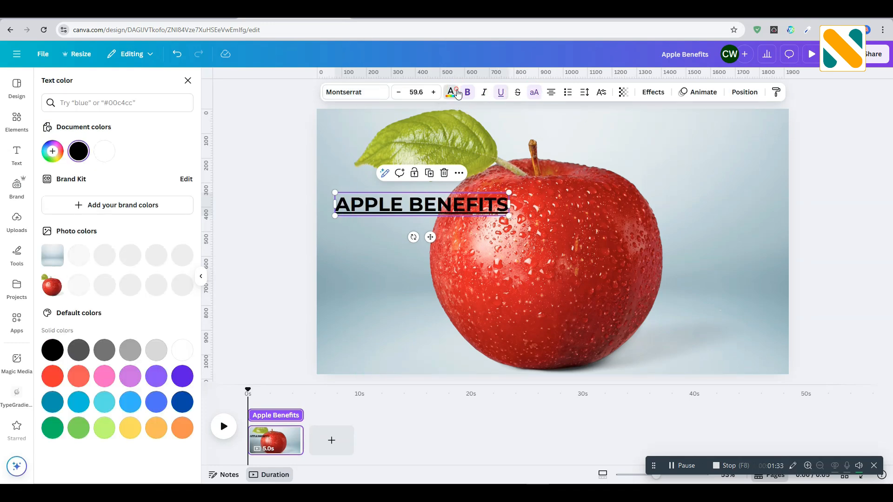
left_click(58, 430)
left_click(52, 152)
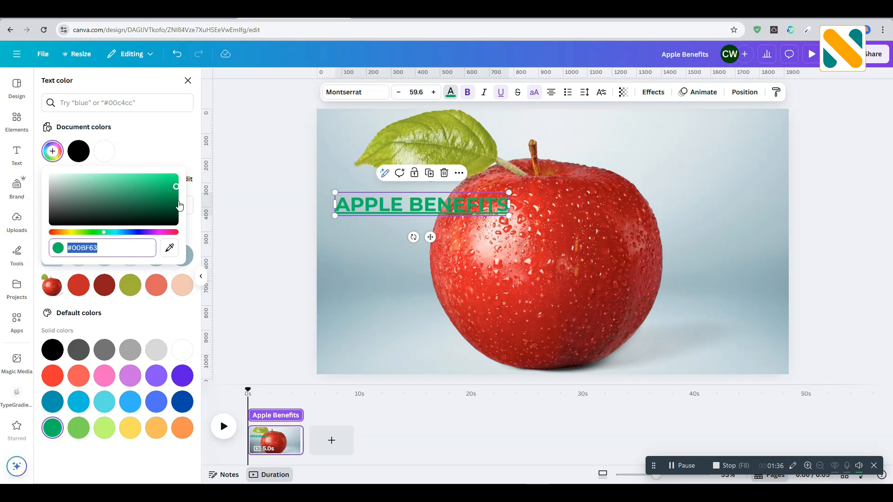
left_click_drag(180, 205, 175, 195)
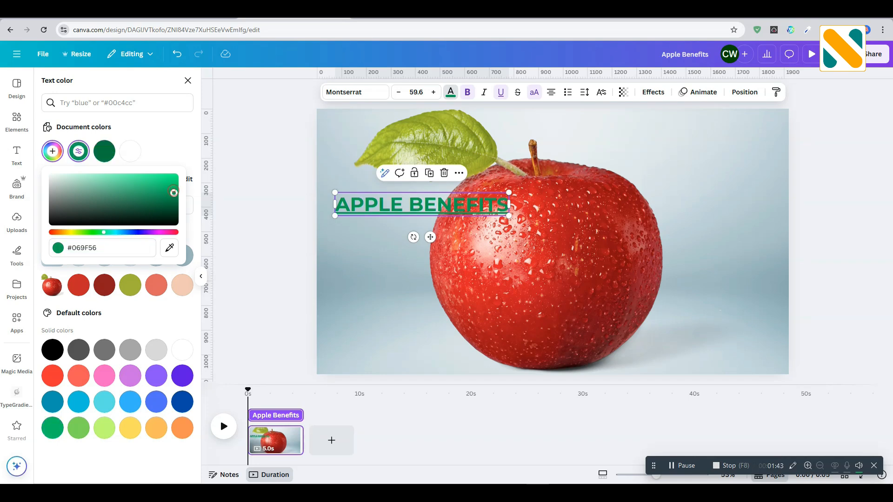
left_click(275, 201)
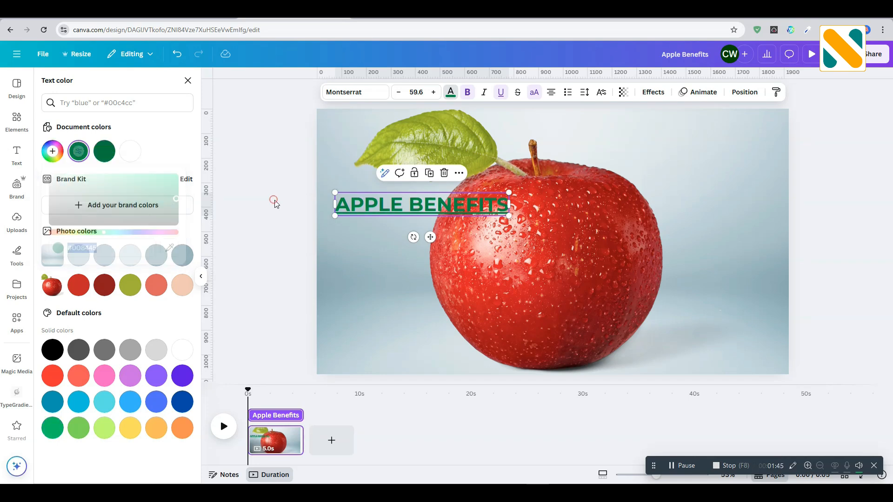
Step: Move the heading up over the apple's leaf and shrink it to about size 48.4
left_click_drag(411, 212, 405, 173)
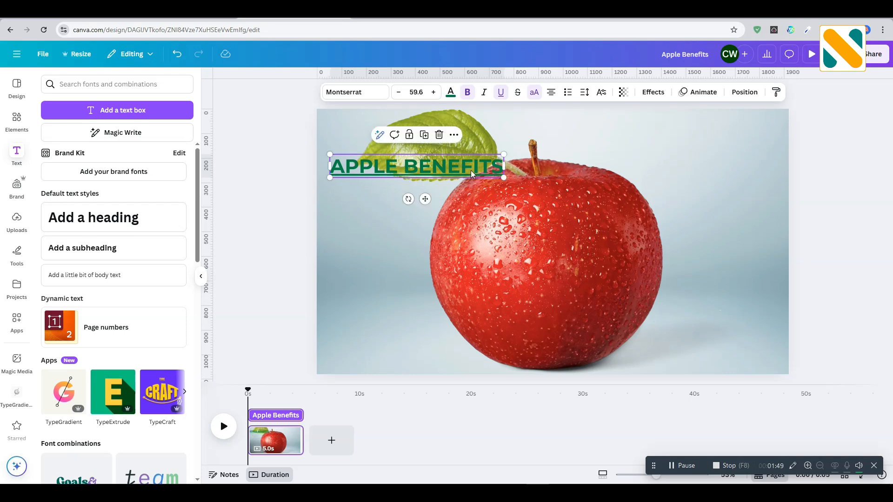
left_click_drag(471, 170, 485, 154)
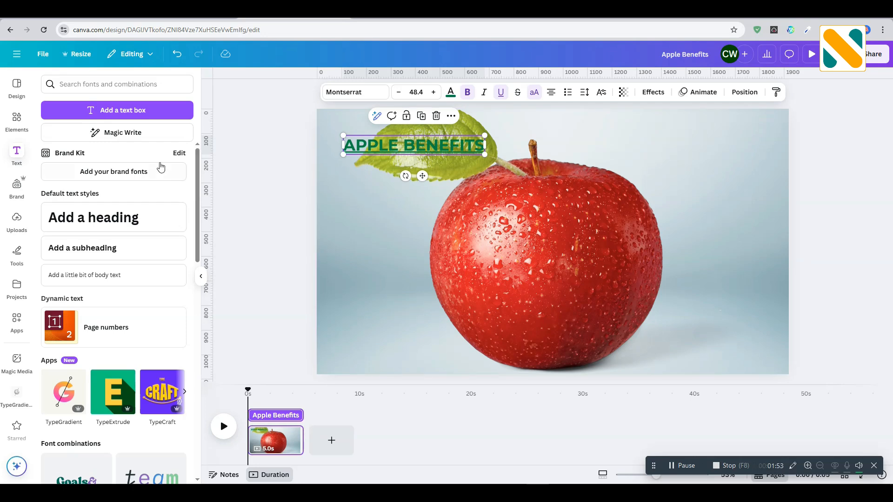
Step: Add a second text box with the placeholder paragraph text and place it below the heading
left_click(121, 114)
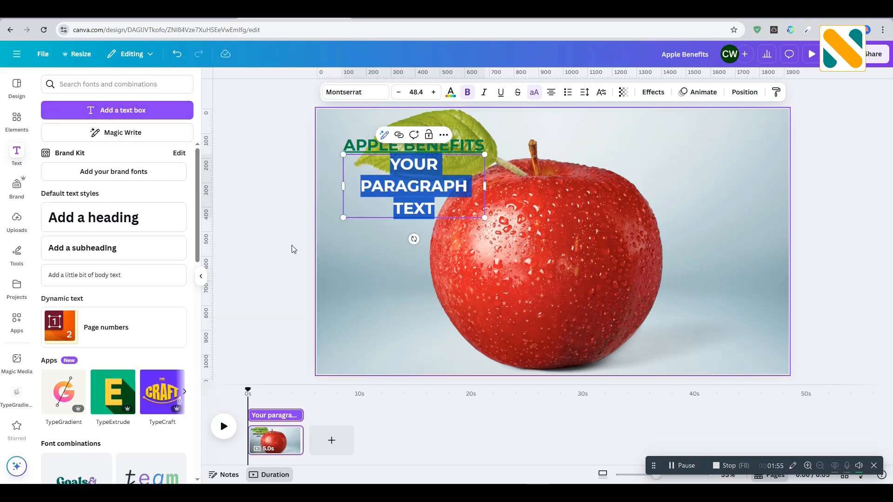
left_click(265, 226)
left_click_drag(452, 197, 463, 230)
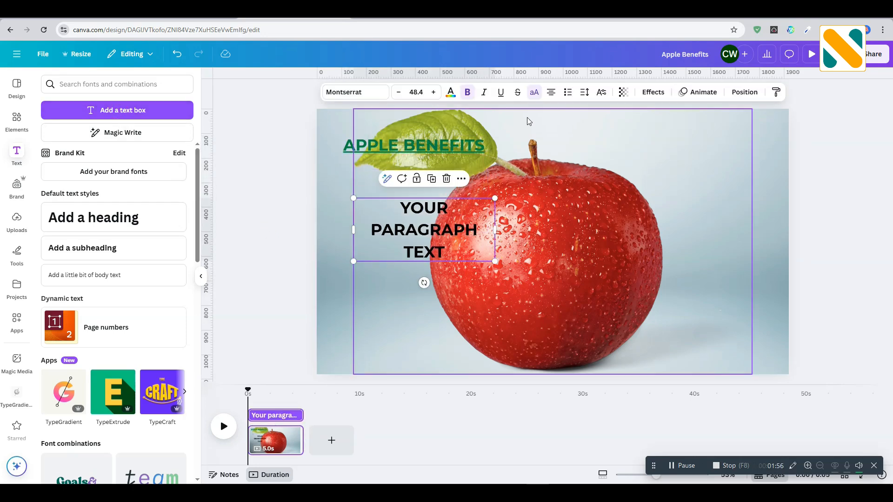
Step: Turn off uppercase for the paragraph text and set its font weight to Montserrat Medium
left_click(534, 92)
left_click(336, 93)
left_click(47, 170)
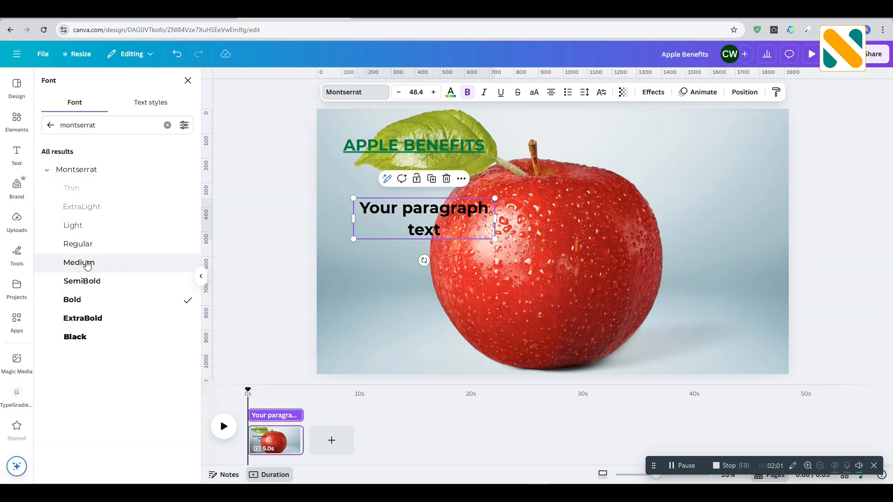
left_click(88, 263)
Step: Switch to the Google "apple benefits" results and copy the AI Overview text from "Apples offer a range" through "antioxidants, and vitamins"
left_click(160, 12)
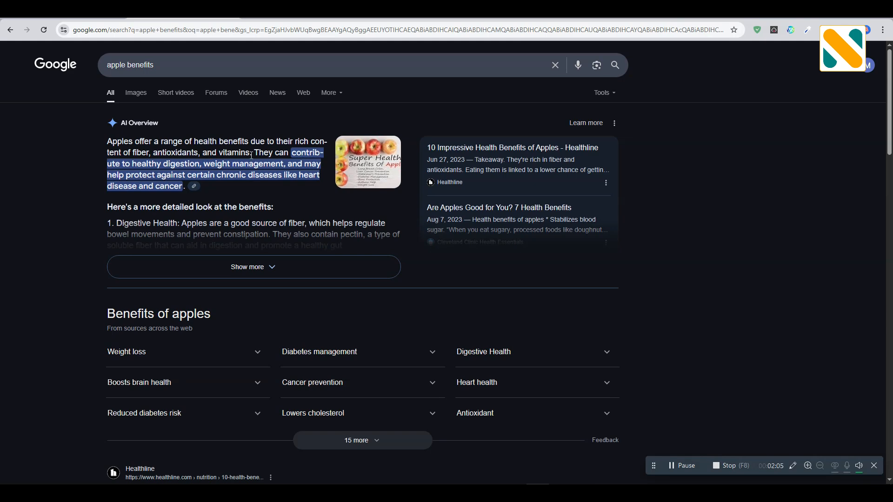
left_click_drag(192, 149, 115, 143)
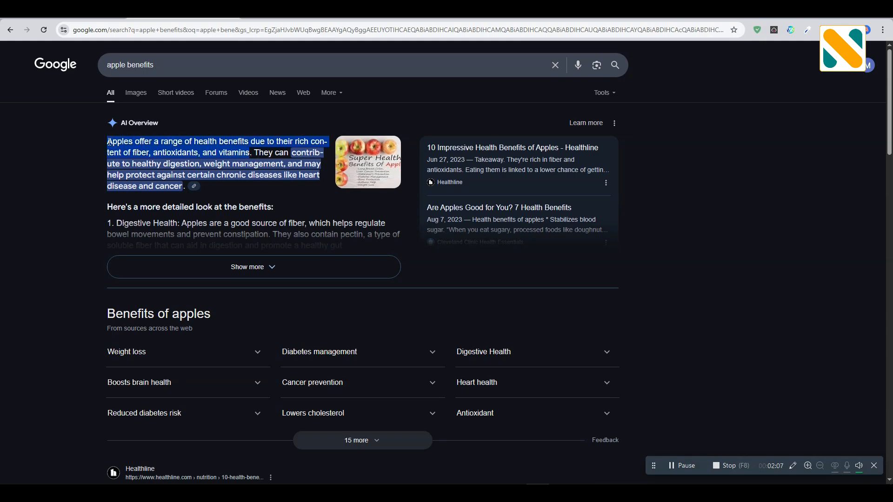
right_click(112, 143)
left_click(130, 150)
key("ctrl+Tab")
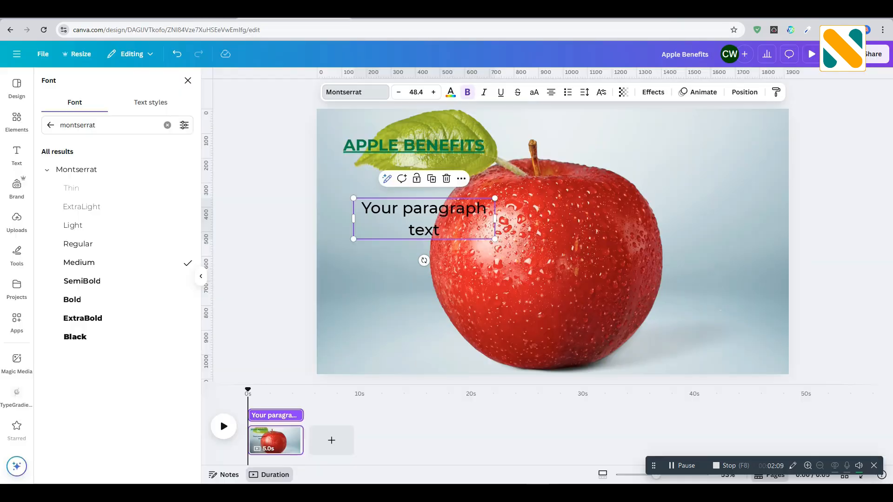
Step: Replace the placeholder paragraph below the heading with the copied sentence about fiber, antioxidants, and vitamins
double_click(378, 201)
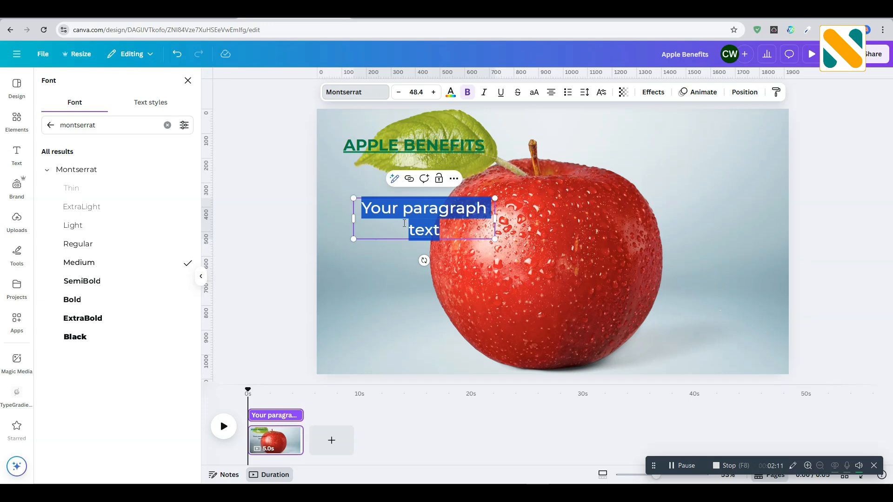
key("ctrl+v")
left_click(260, 204)
left_click(281, 195)
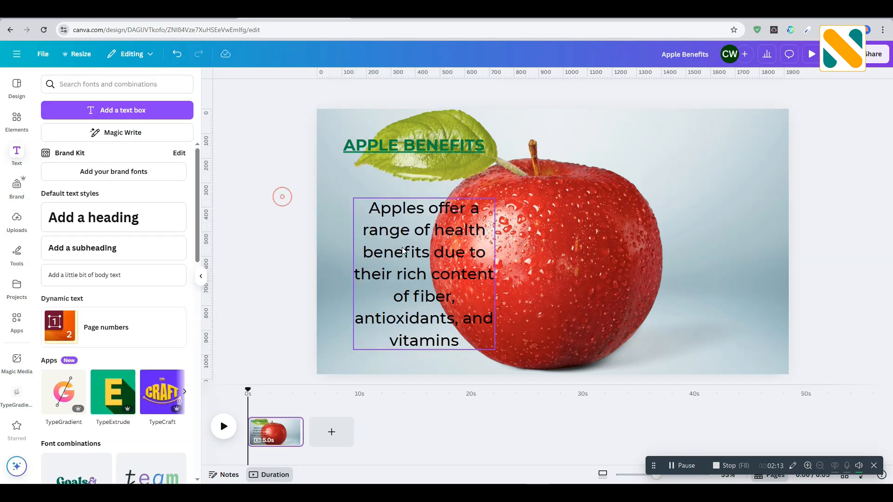
Step: Widen the paragraph's text box, scale it down to about size 25.6 and place it directly under the heading
left_click(405, 247)
left_click_drag(498, 250, 629, 244)
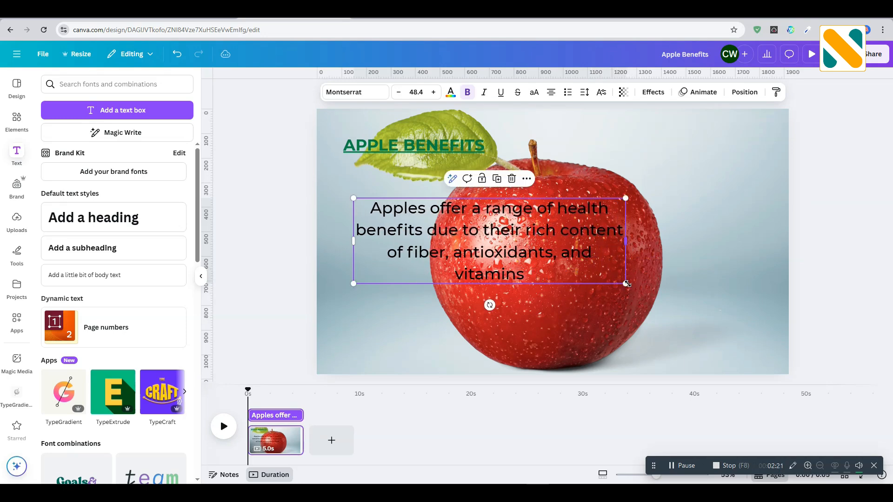
left_click_drag(625, 283, 524, 251)
left_click_drag(432, 219, 418, 196)
Step: Duplicate the paragraph text box and place the copy below the original
left_click_drag(511, 229, 418, 256)
left_click(283, 207)
left_click(408, 194)
left_click(420, 152)
Step: Copy the AI Overview sentence "They can contribute to healthy digestion... heart disease and cancer." from the Google results and return to the Canva design
left_click(186, 11)
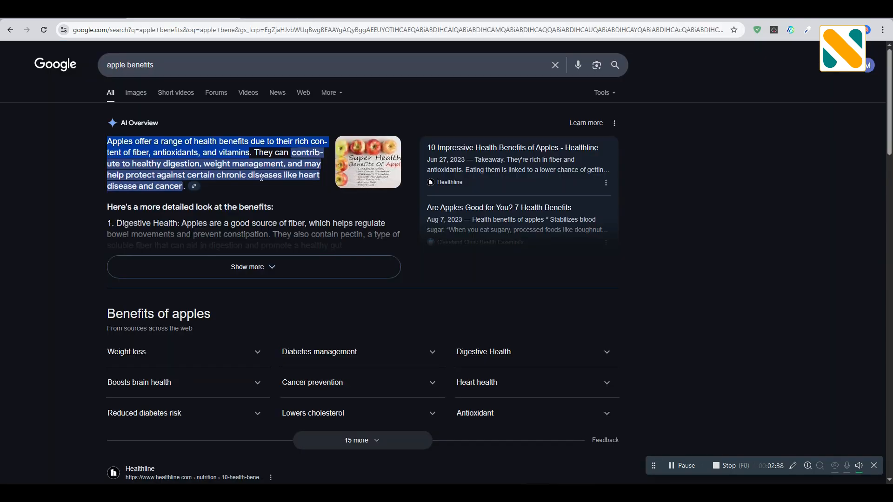
left_click_drag(251, 152, 182, 190)
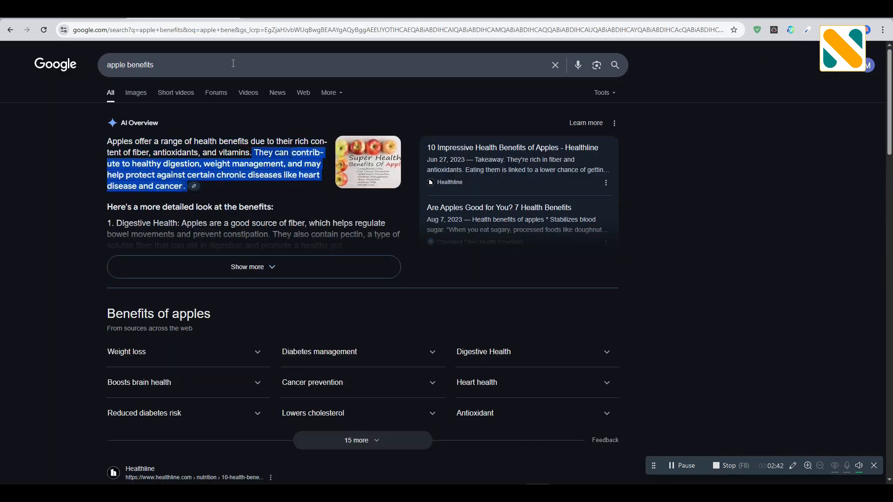
right_click(180, 174)
left_click(207, 185)
left_click(293, 12)
Step: Replace the text of the duplicated paragraph with the copied sentence beginning "They can contribute to healthy digestion"
double_click(419, 250)
key("ctrl+v")
left_click(259, 219)
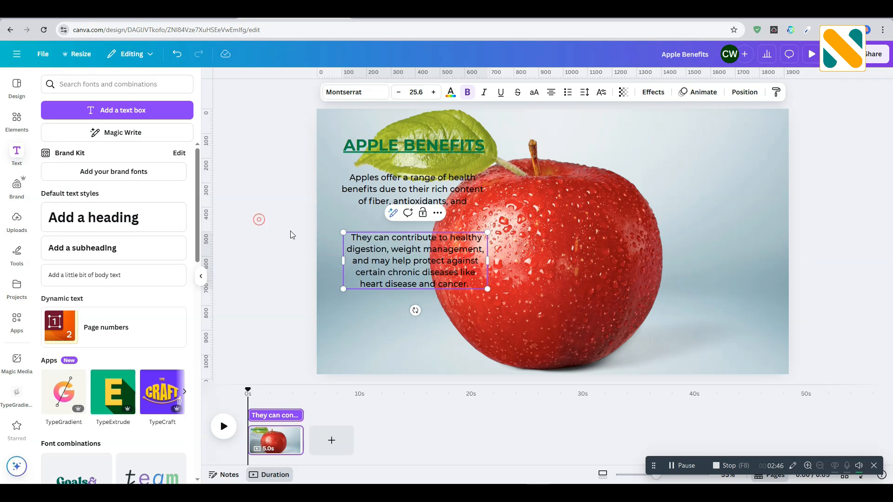
Step: Move the heading down closer to the first paragraph, and enlarge and reposition the heading and both paragraphs together
left_click_drag(359, 146, 359, 155)
left_click(340, 162)
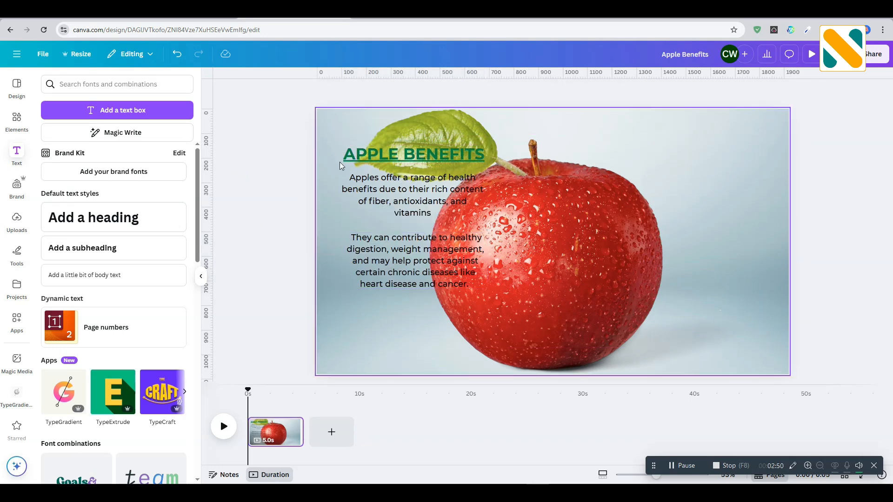
left_click(350, 155)
left_click(366, 201, "shift")
left_click(379, 258, "shift")
left_click_drag(377, 258, 375, 283)
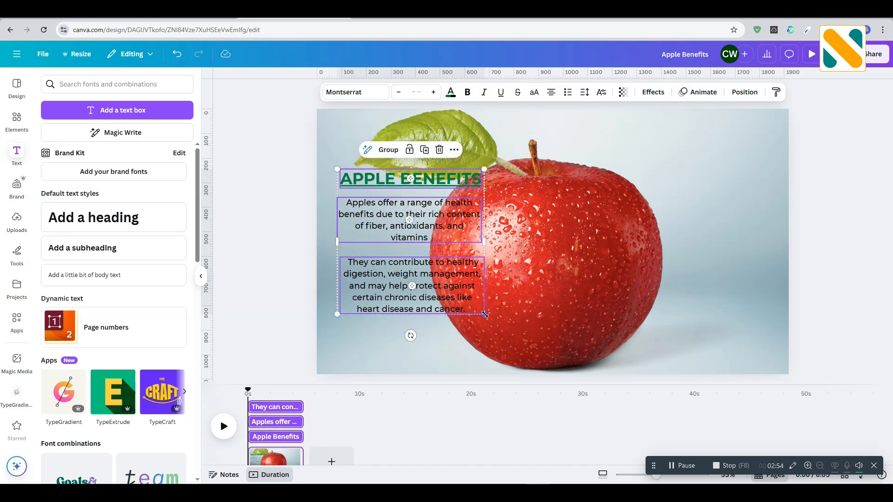
left_click_drag(485, 314, 525, 355)
left_click_drag(428, 259, 420, 237)
left_click(262, 298)
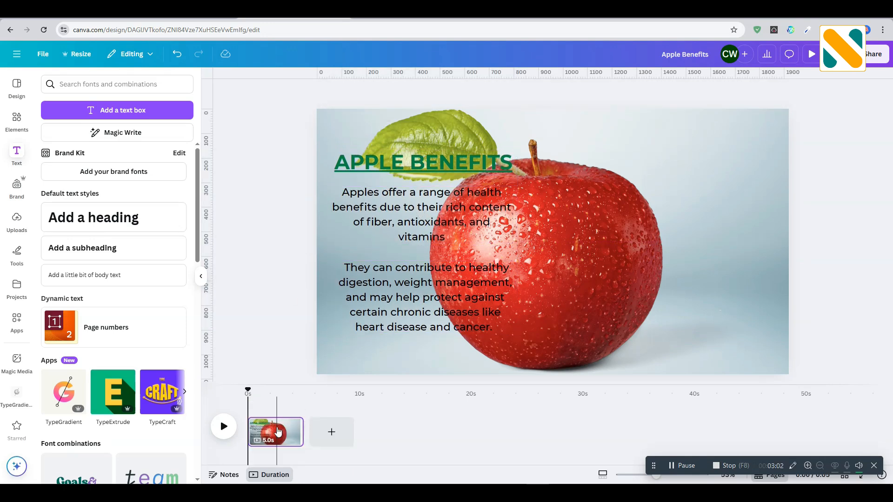
Step: Duplicate the page in the timeline and move the playhead to about 7.7 s on the copy
left_click(291, 427)
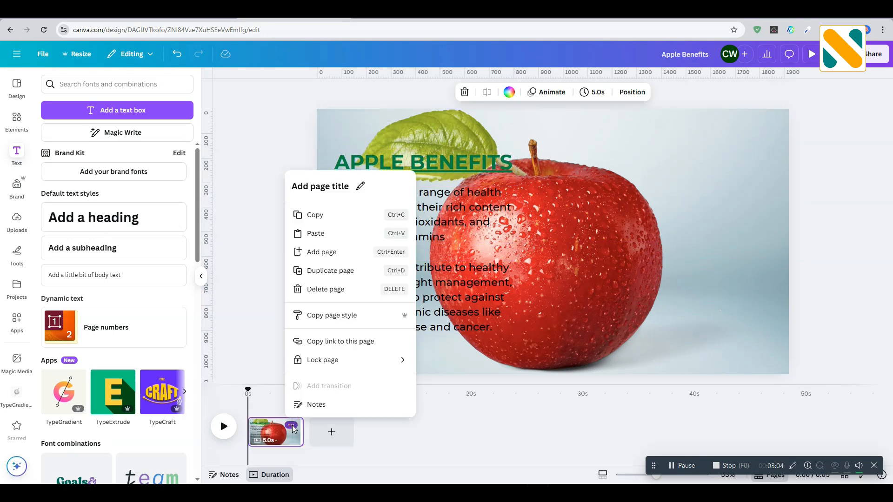
left_click(328, 273)
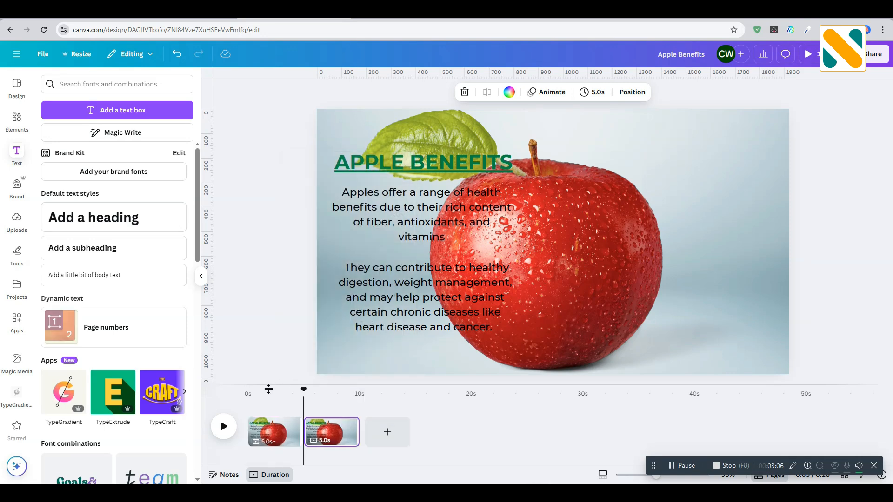
left_click_drag(304, 391, 335, 392)
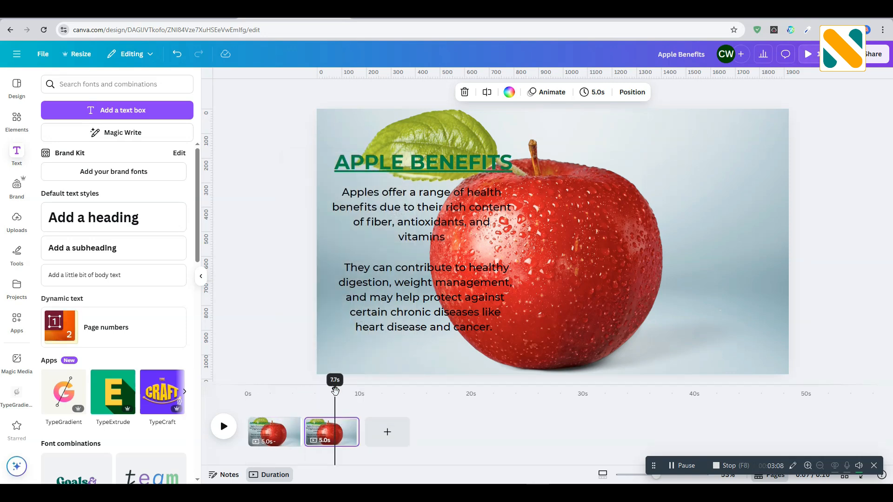
Step: Shrink the apple photo on the second page and move it to the right of the text
left_click(594, 261)
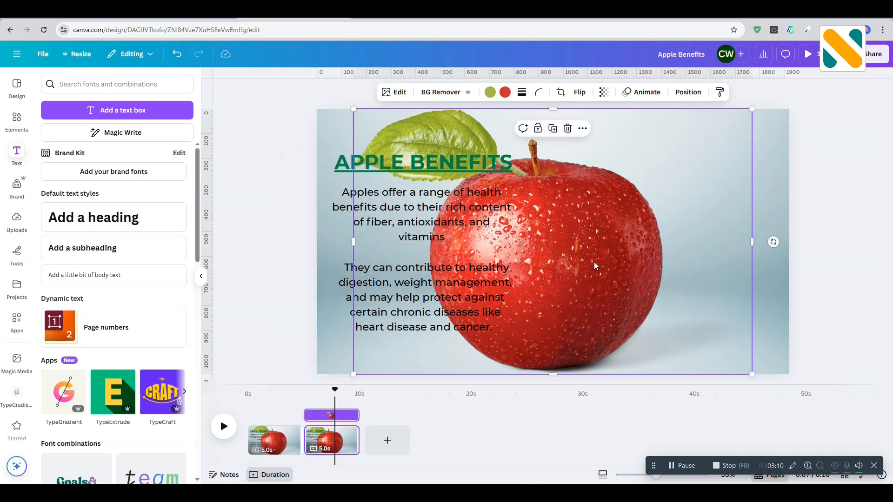
left_click_drag(391, 126, 508, 208)
left_click_drag(634, 280, 663, 257)
left_click_drag(539, 175, 512, 150)
left_click_drag(605, 223, 635, 222)
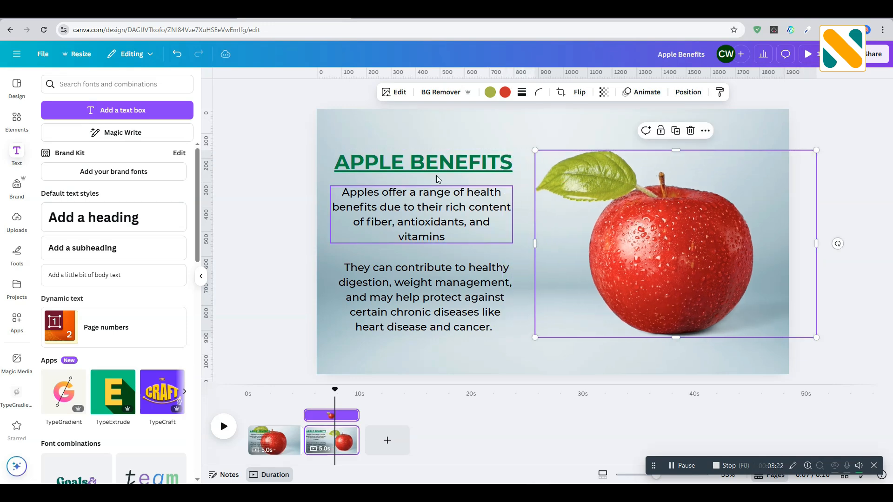
Step: Shift the second page's heading and both paragraphs slightly right together, and nudge the apple photo
left_click_drag(286, 140, 444, 344)
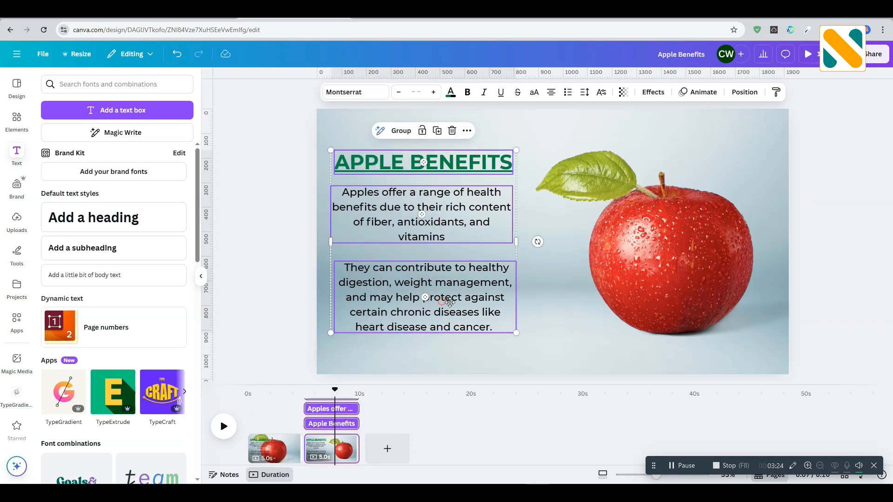
mouse_move(444, 301)
left_mouse_down()
mouse_move(463, 303)
mouse_move(455, 300)
left_mouse_up()
left_click(272, 228)
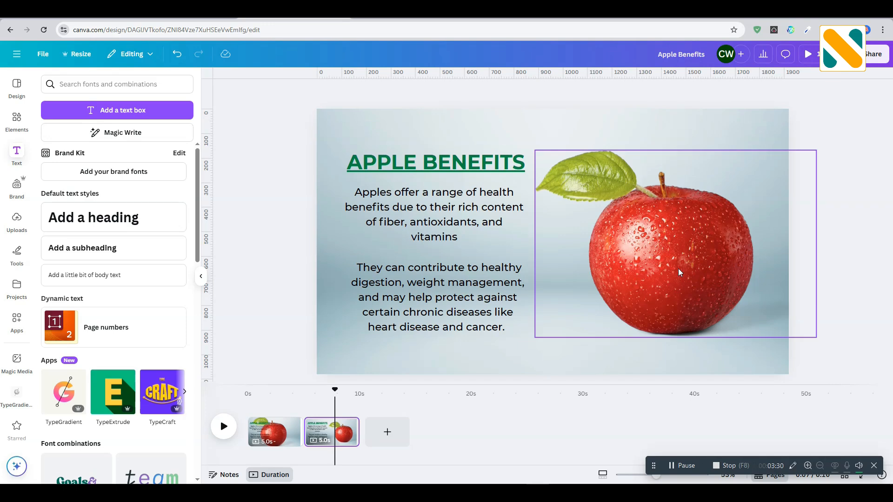
left_click_drag(728, 306, 728, 315)
left_click(279, 262)
Step: On the first page, shrink the heading and both paragraphs together to a tiny block at the apple's centre
left_click_drag(335, 392, 270, 392)
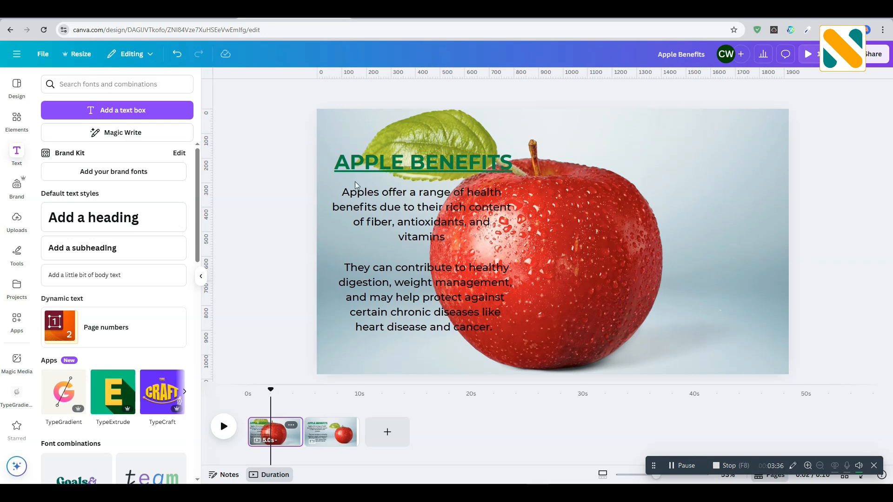
left_click(361, 162)
left_click(365, 196, "shift")
left_click(380, 295, "shift")
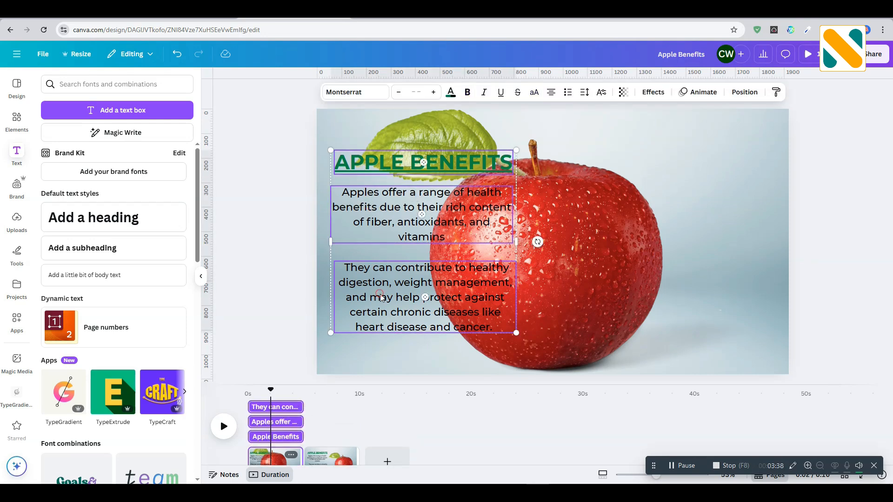
left_click_drag(331, 150, 554, 244)
Step: Send the first page's tiny text block backward so it sits behind the apple photo
left_click(744, 92)
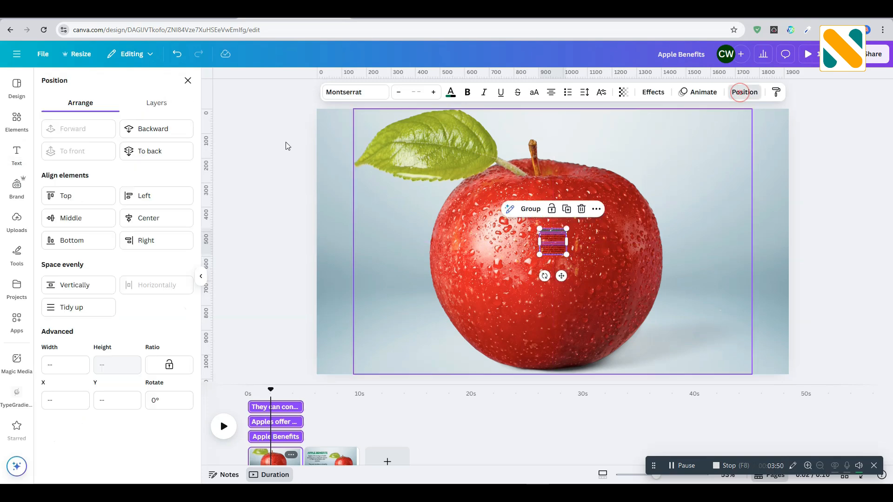
left_click(178, 128)
left_click(286, 253)
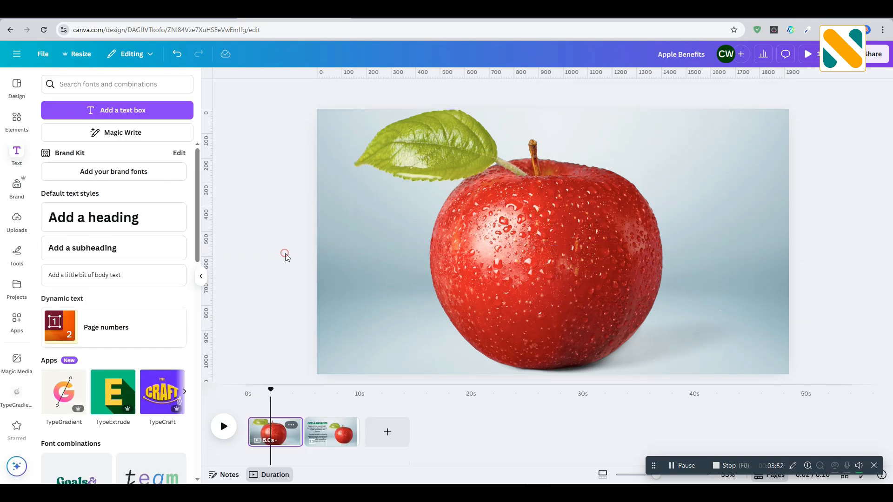
Step: Duplicate the first page and move the copy to the end of the timeline, after the text page
left_click(291, 425)
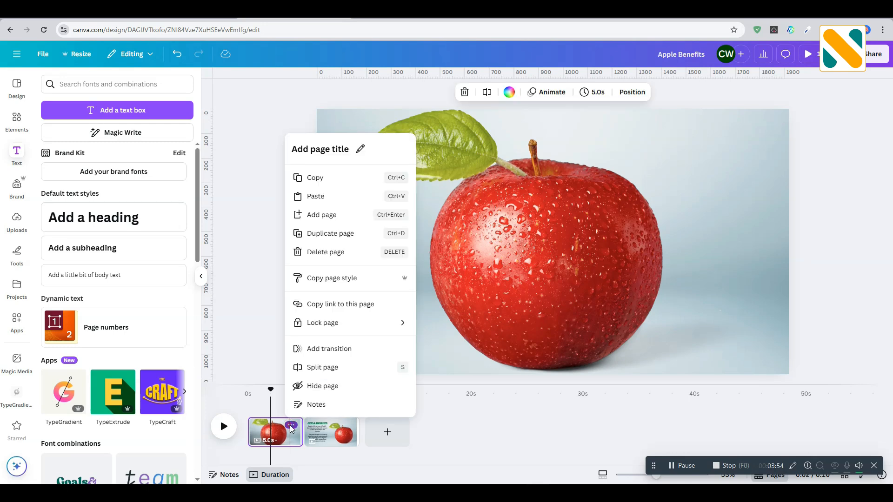
left_click(329, 233)
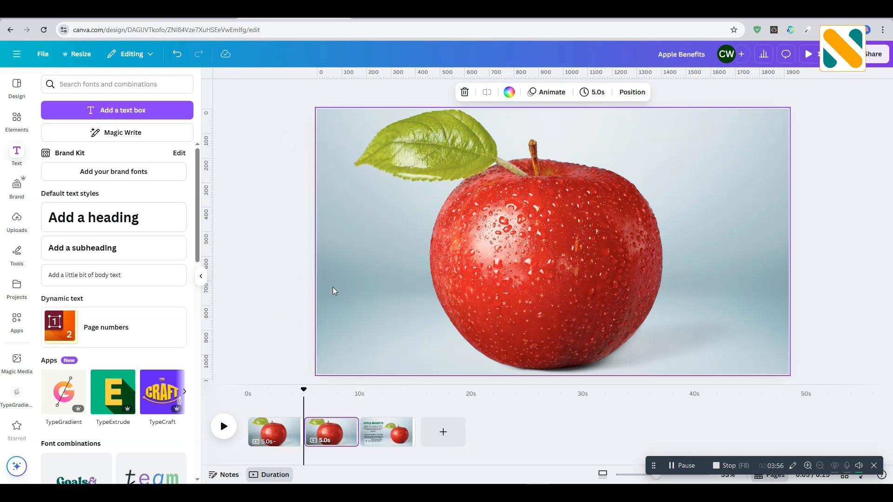
left_click_drag(333, 432, 417, 425)
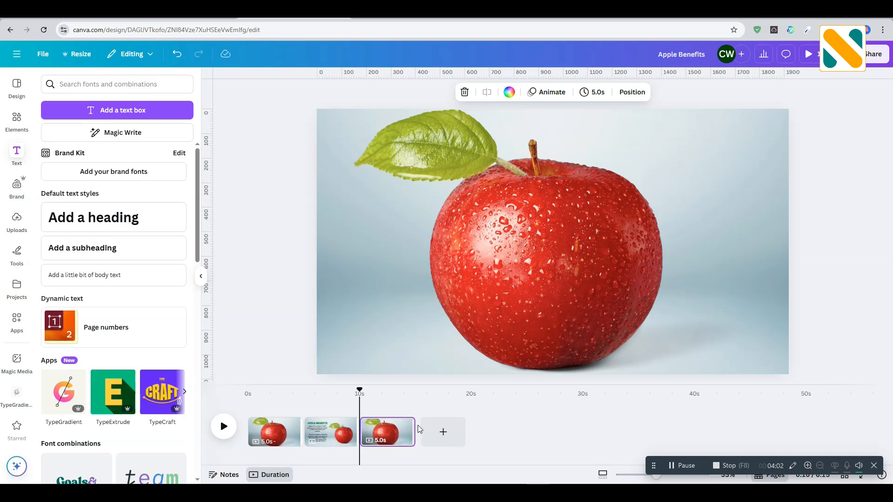
Step: Add a Match & Move transition after the first page and apply it between all pages
left_click(303, 442)
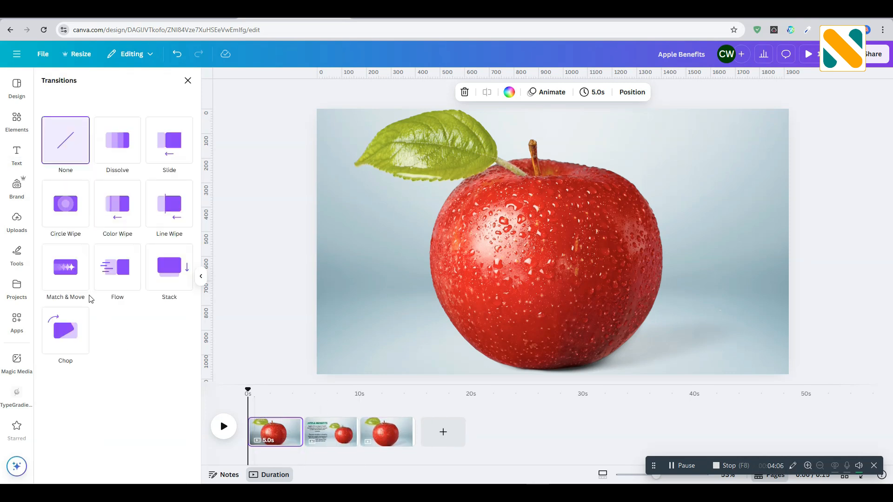
left_click(63, 272)
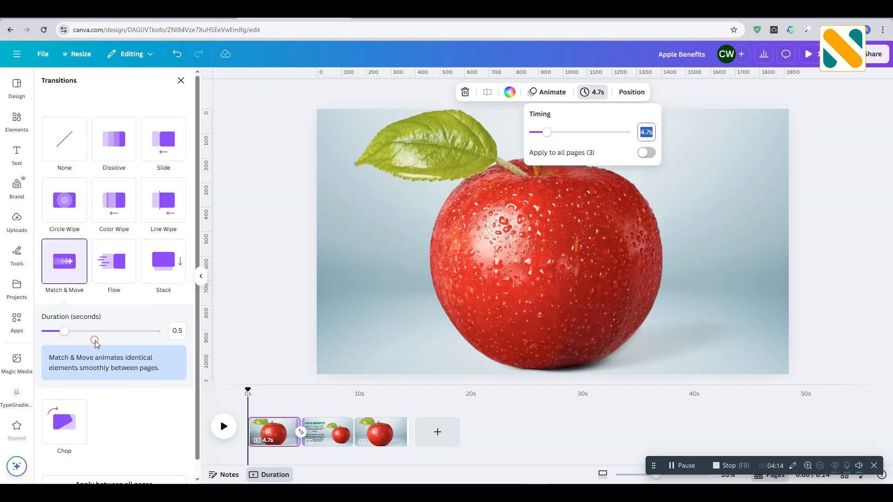
scroll(92, 412, "down", 1)
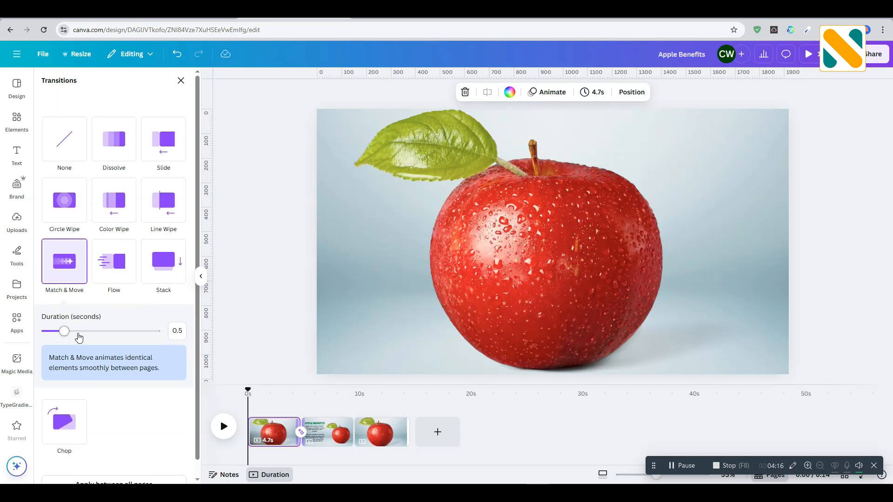
left_click(114, 467)
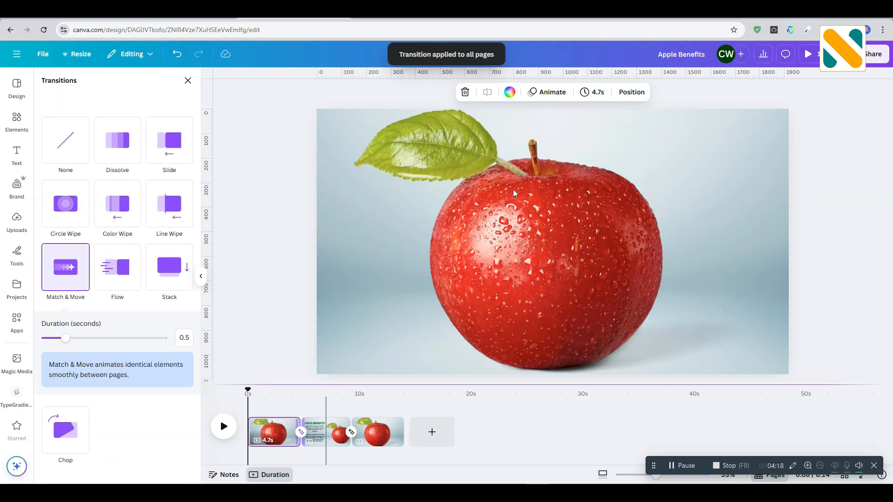
Step: Set the page timing to 2.5 seconds for all three pages and play the video from the start
left_click(598, 90)
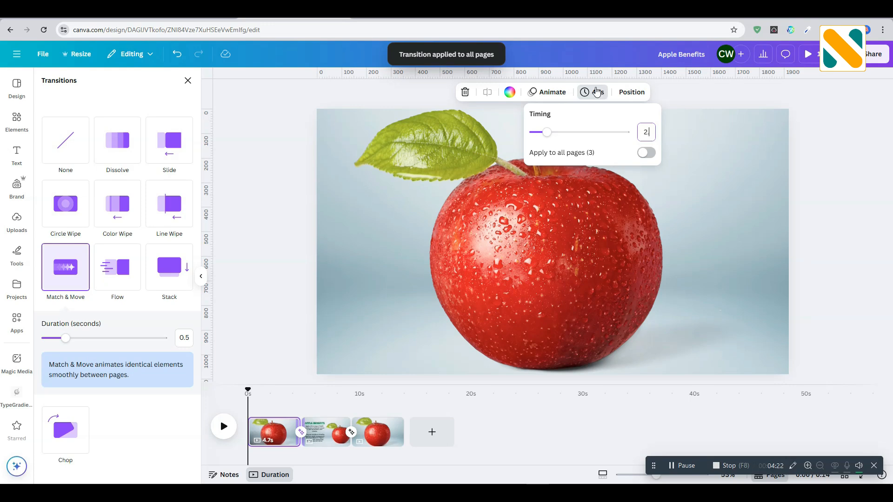
type(".5")
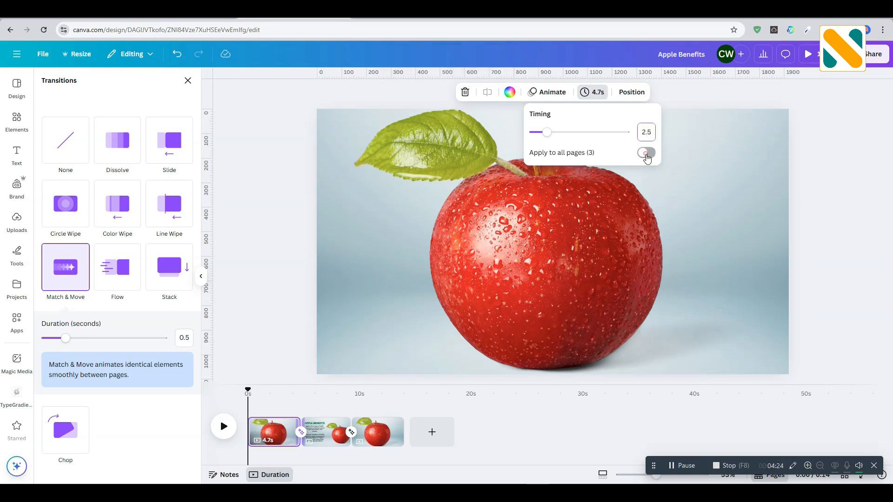
left_click(646, 153)
left_click(225, 426)
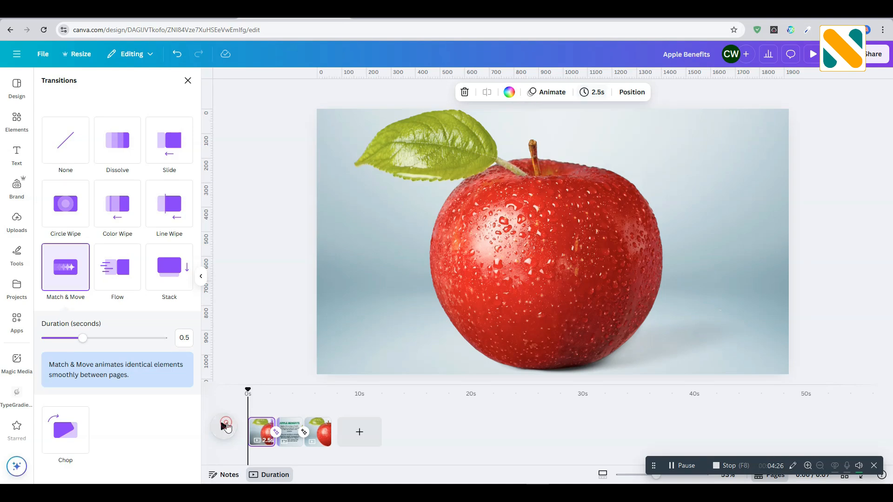